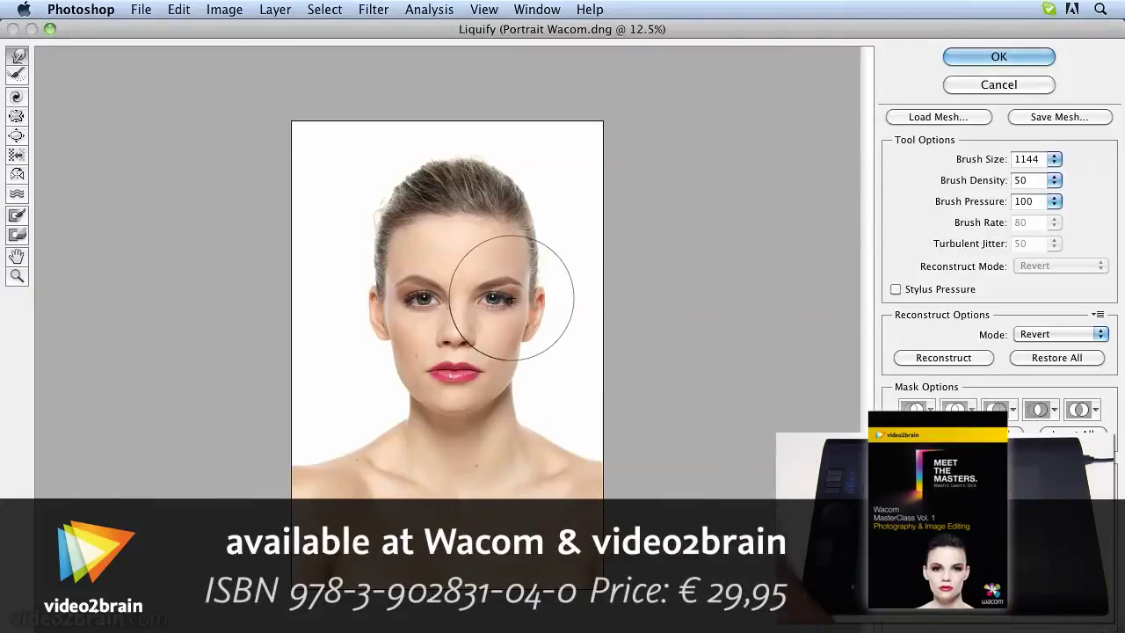
# Step: Enable Stylus Pressure and nudge the model's left eye slightly toward the nose with the Forward Warp tool at brush size 1144
pyautogui.click(512, 299)
pyautogui.click(512, 299)
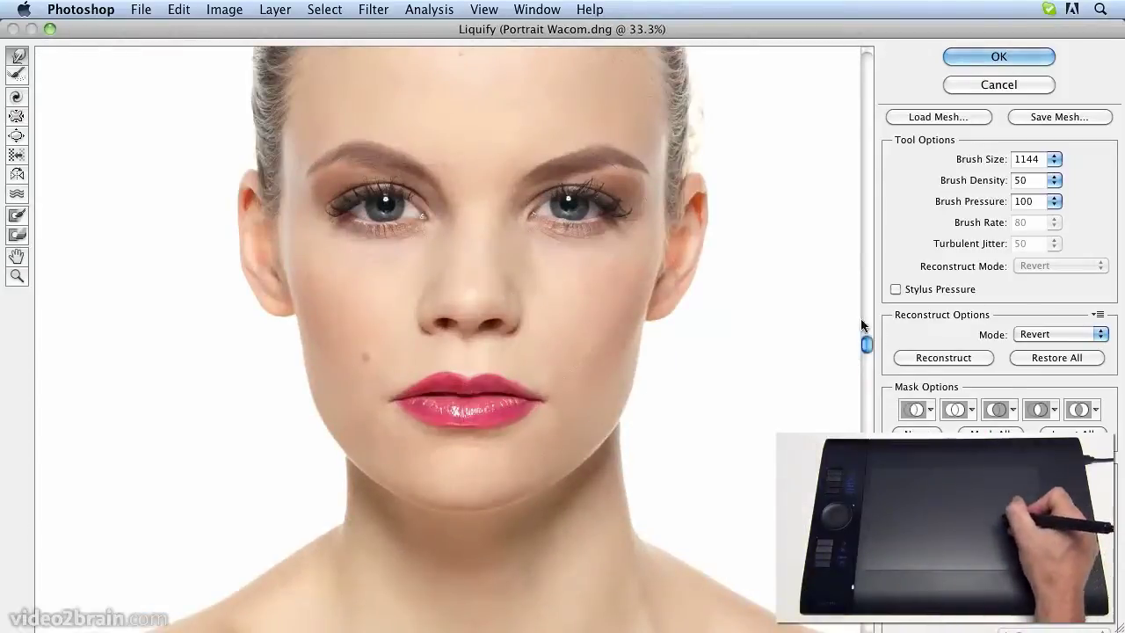
pyautogui.moveTo(781, 278)
pyautogui.mouseDown()
pyautogui.moveTo(763, 280)
pyautogui.moveTo(751, 321)
pyautogui.mouseUp()
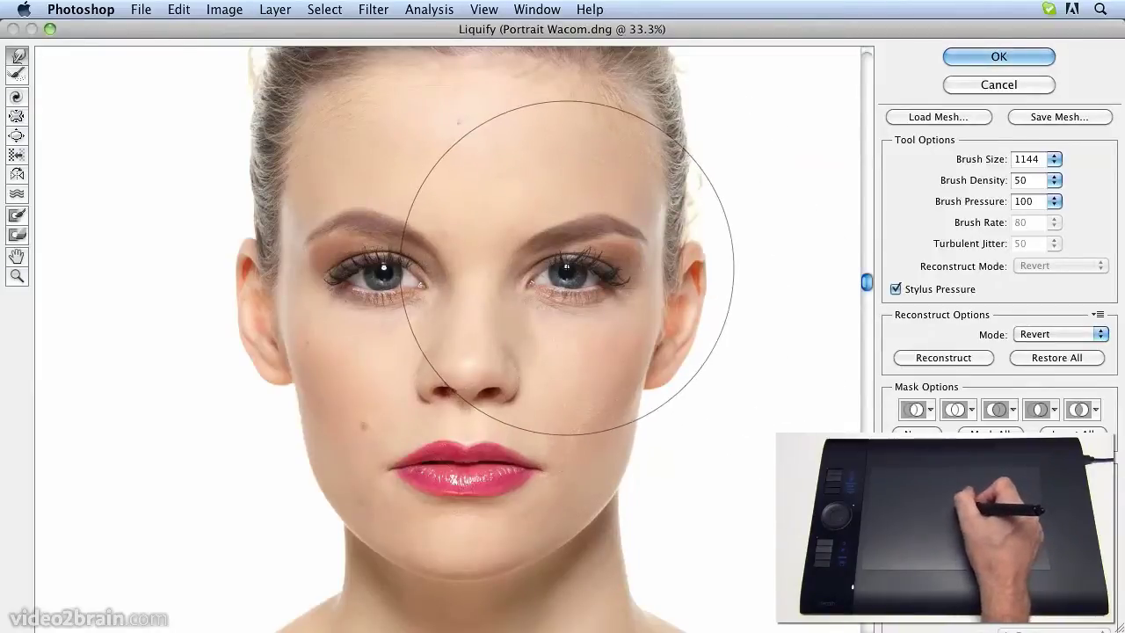
pyautogui.moveTo(569, 268); pyautogui.dragTo(561, 264)
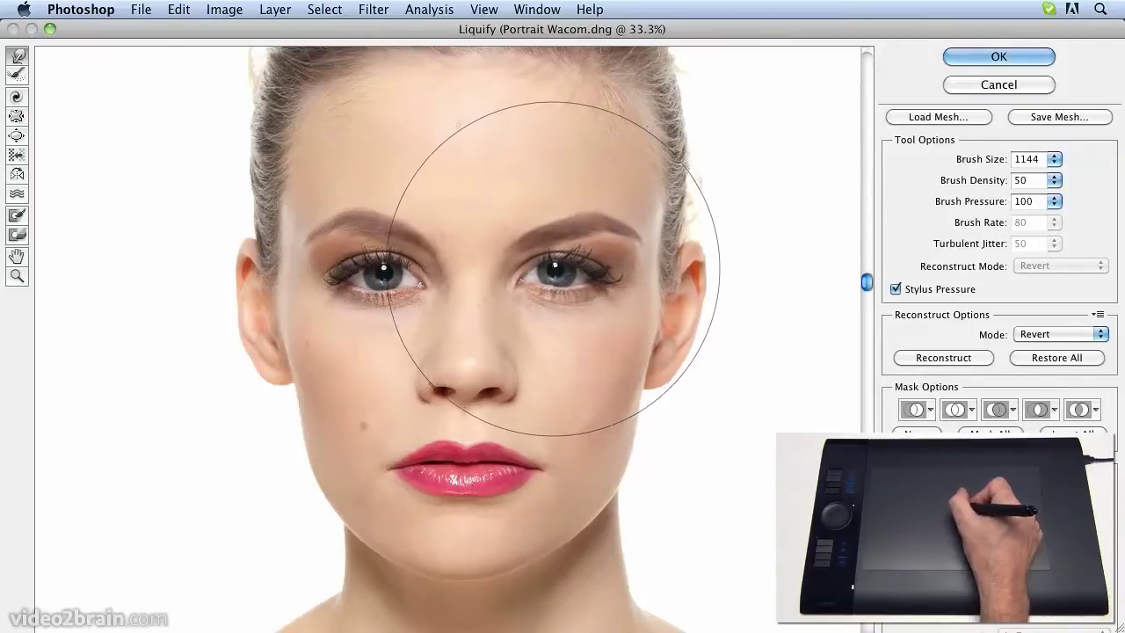
pyautogui.moveTo(554, 268); pyautogui.dragTo(552, 269)
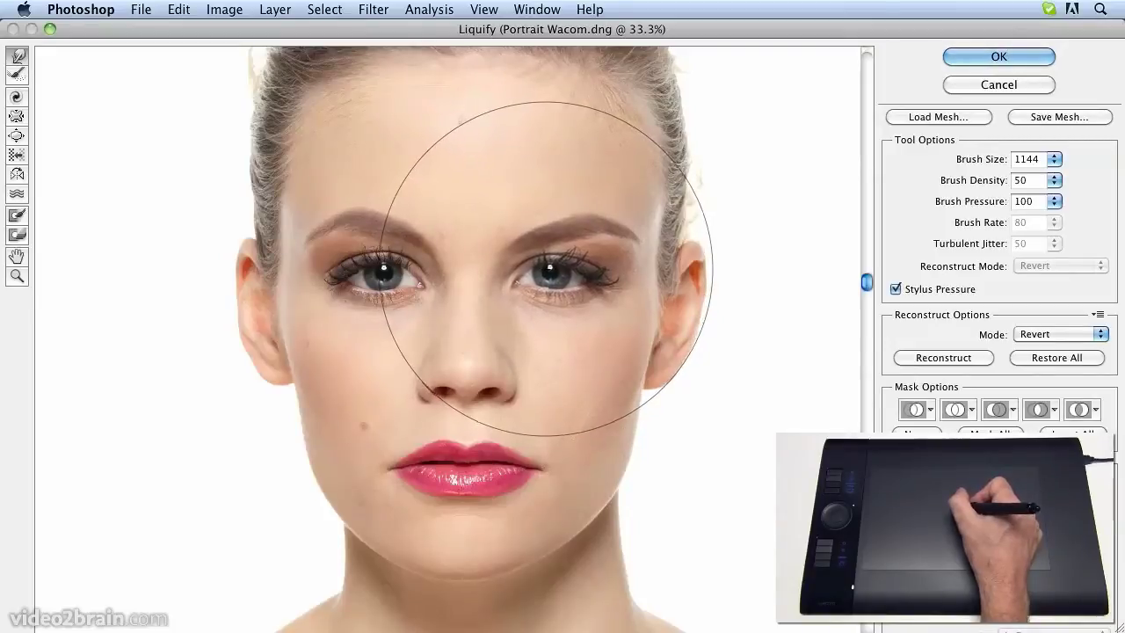
pyautogui.moveTo(545, 268); pyautogui.dragTo(543, 268)
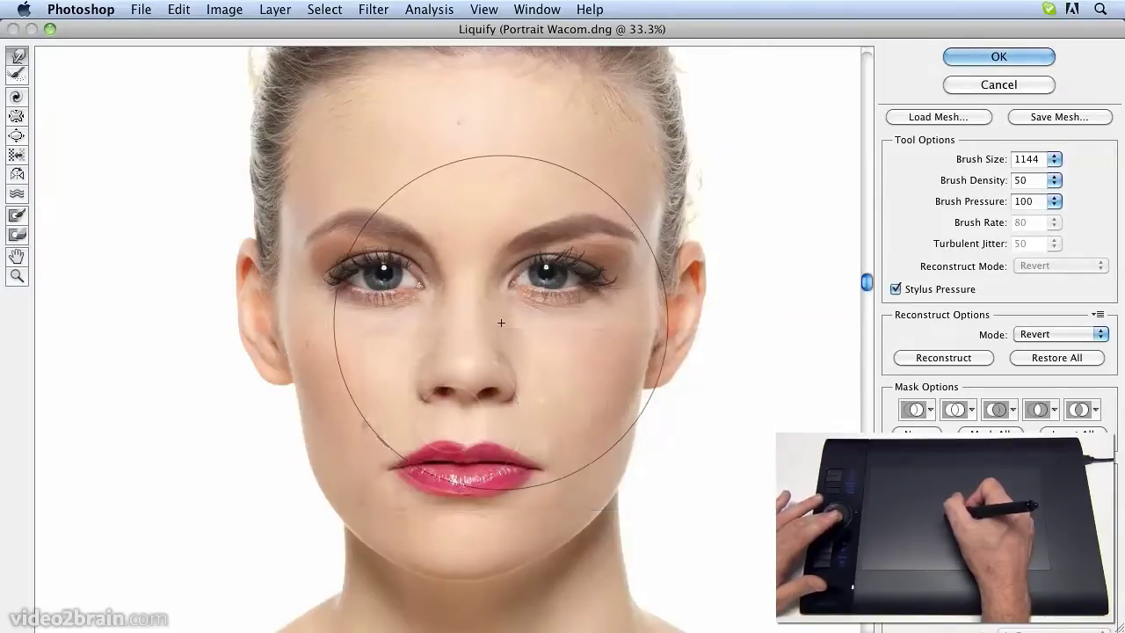
# Step: Reduce the Liquify brush size to 636 and select the Bloat tool for the model's left eye
pyautogui.scroll(-5, 502, 321)
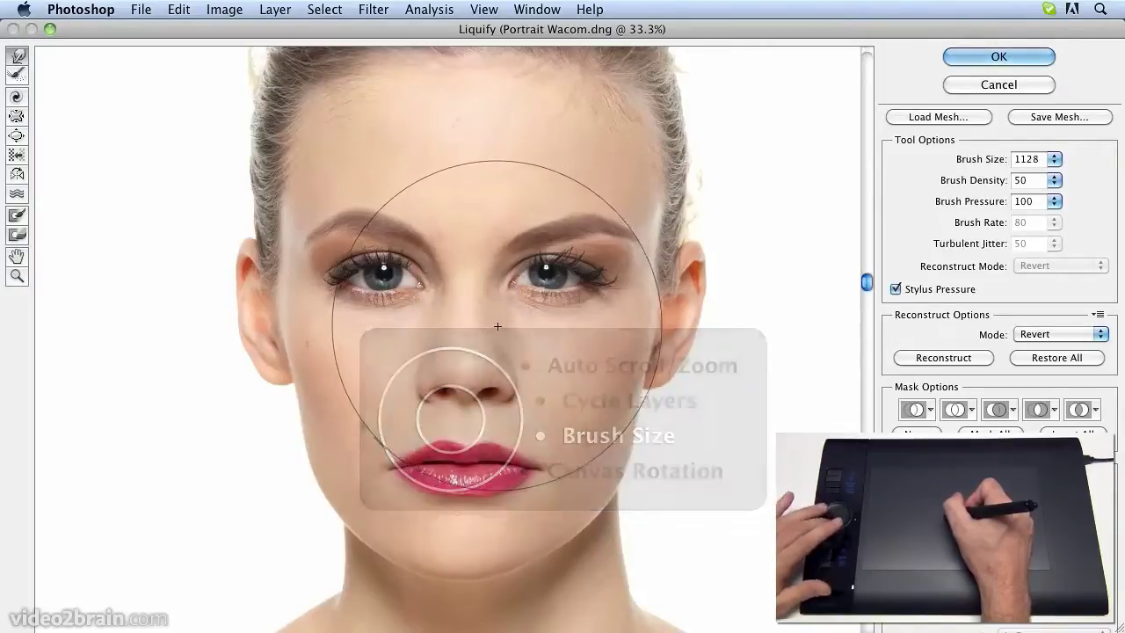
pyautogui.scroll(-10, 498, 323)
pyautogui.scroll(-9, 496, 323)
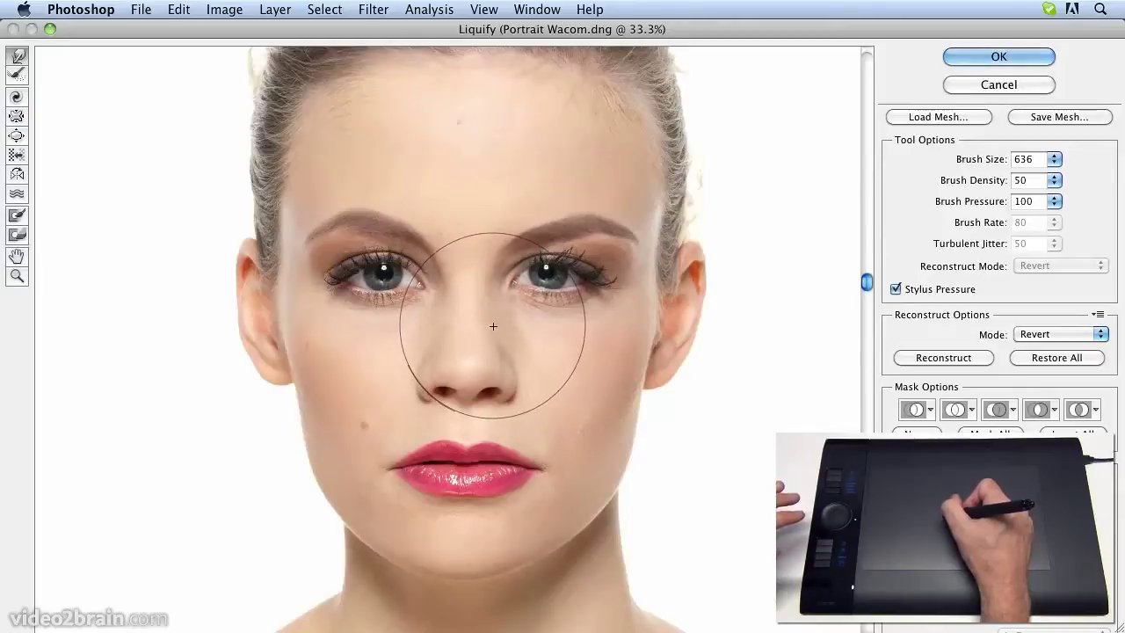
pyautogui.click(16, 136)
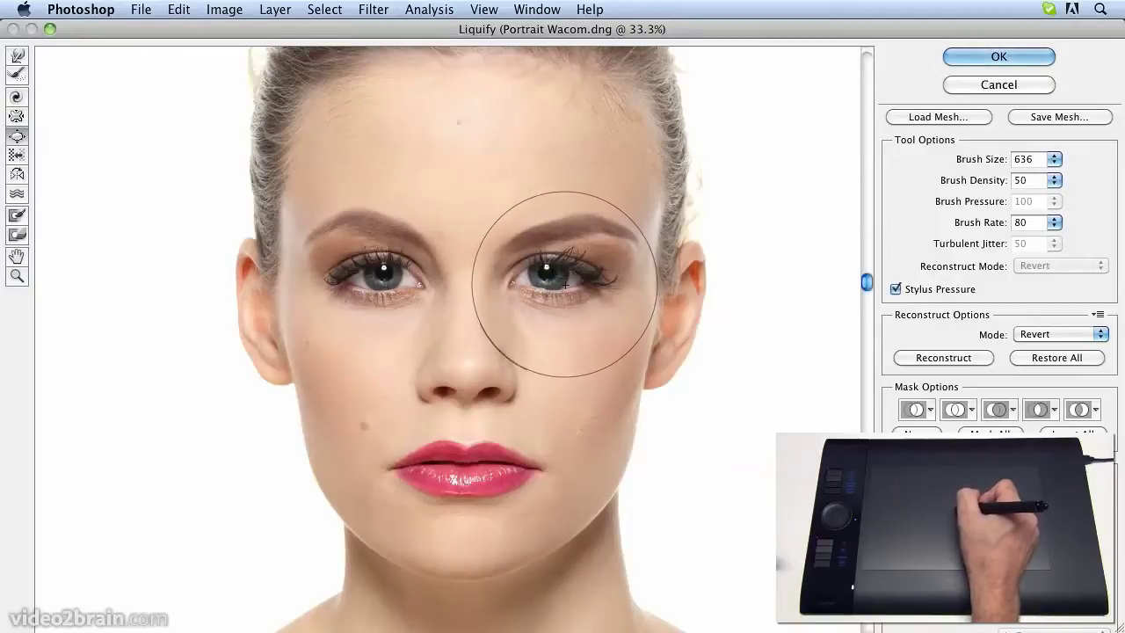
# Step: Return to the Forward Warp tool and reduce its brush size to 536
pyautogui.click(18, 57)
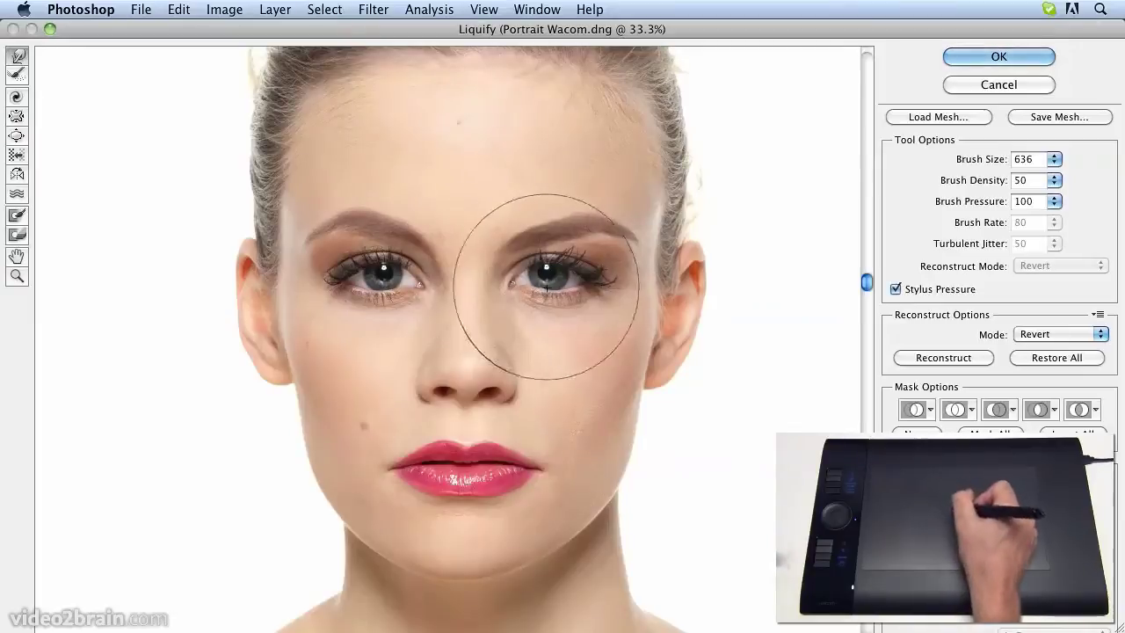
pyautogui.press('[')
pyautogui.press('[')
pyautogui.press('[')
pyautogui.press('[')
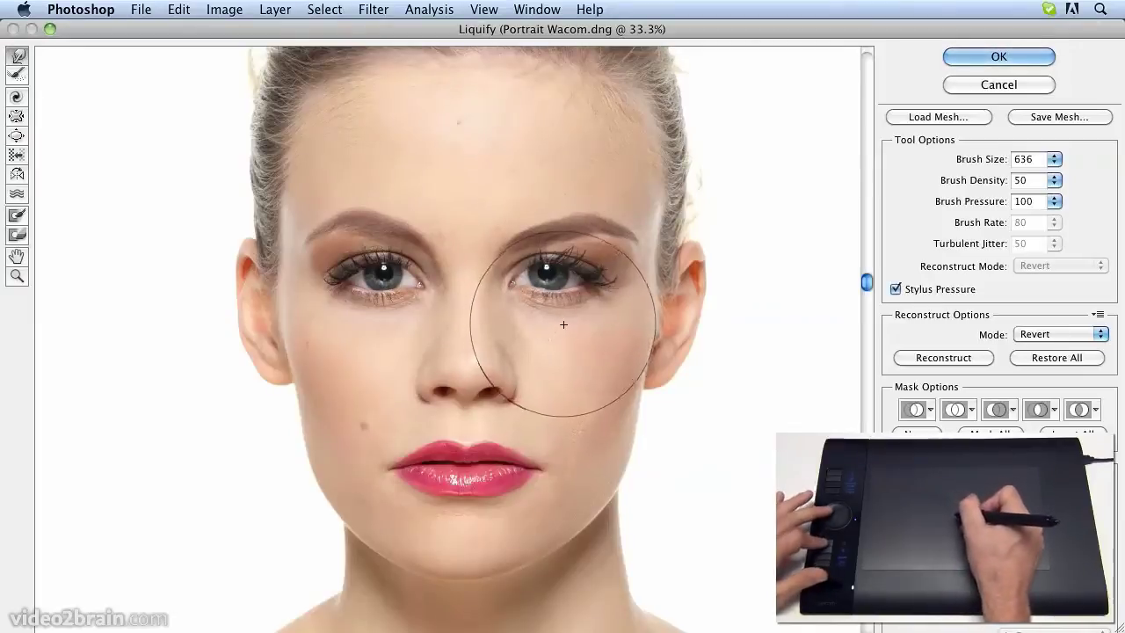
pyautogui.press('[')
pyautogui.press('[')
pyautogui.press('[')
pyautogui.press('[')
pyautogui.press('[')
pyautogui.press('[')
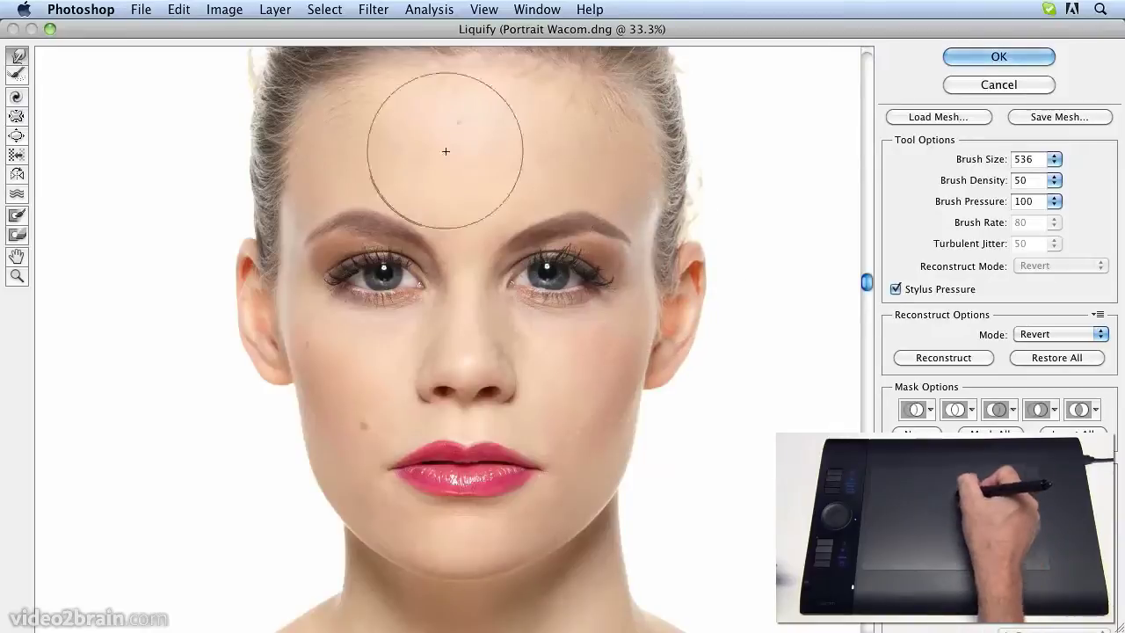
# Step: Select the Reconstruct tool, reduce its brush size to 296 for the model's left ear area, and apply the Liquify changes
pyautogui.click(17, 75)
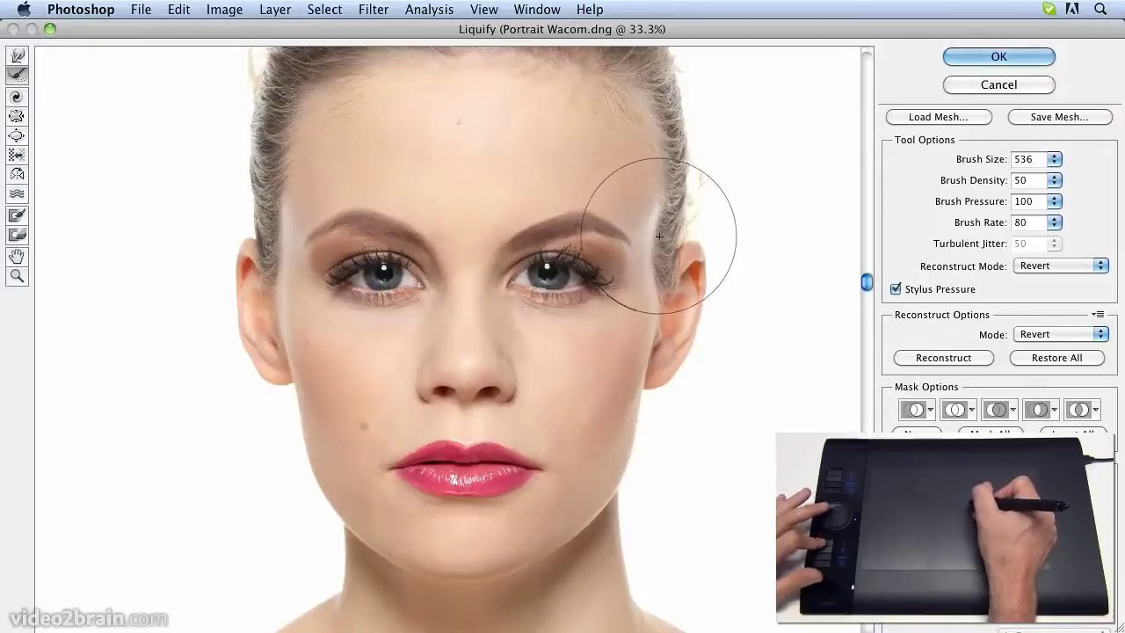
pyautogui.press('[')
pyautogui.press('[')
pyautogui.press('[')
pyautogui.press('[')
pyautogui.press('[')
pyautogui.press('[')
pyautogui.press('[')
pyautogui.press('[')
pyautogui.press('[')
pyautogui.press('[')
pyautogui.press('[')
pyautogui.press('[')
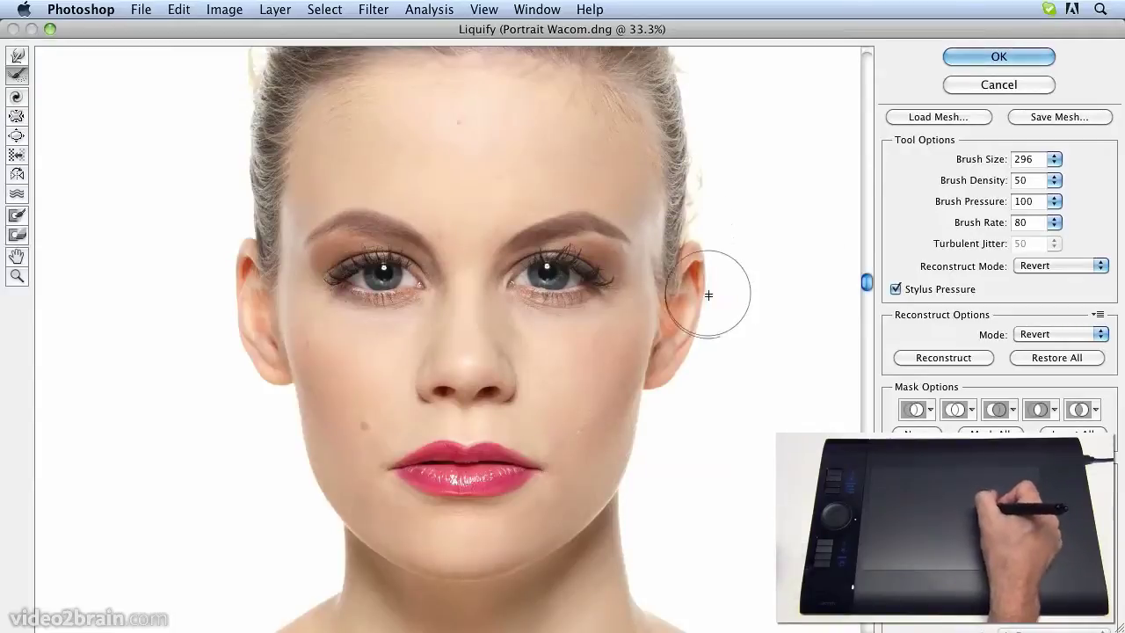
pyautogui.click(984, 56)
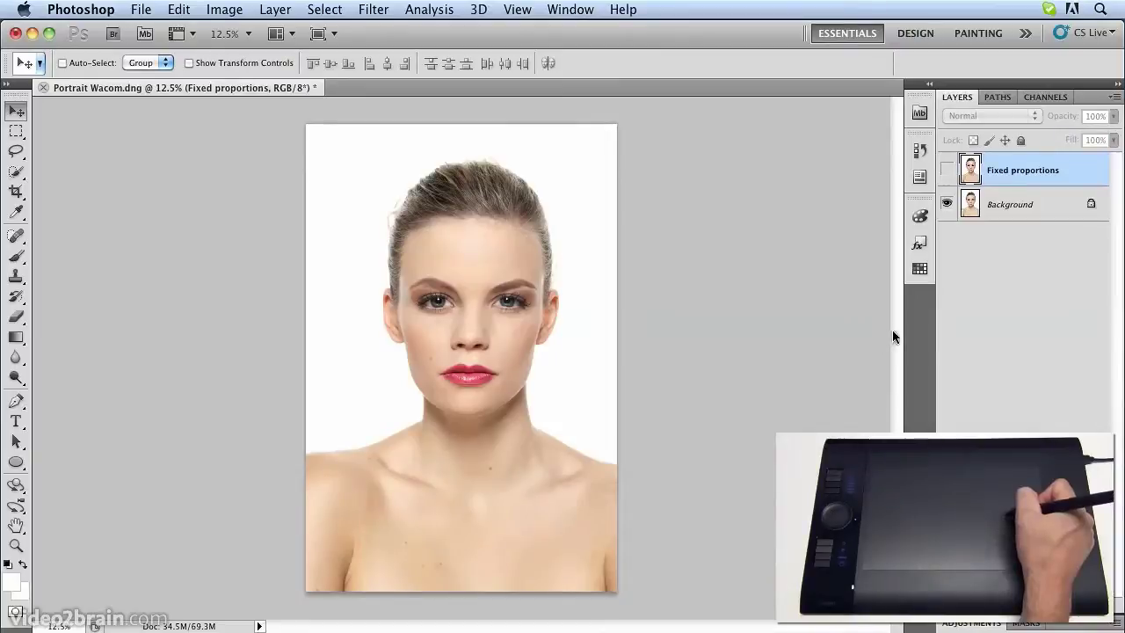
# Step: Compare the portrait before and after the correction by toggling the Fixed proportions layer, leaving the layer visible
pyautogui.click(946, 169)
pyautogui.click(946, 170)
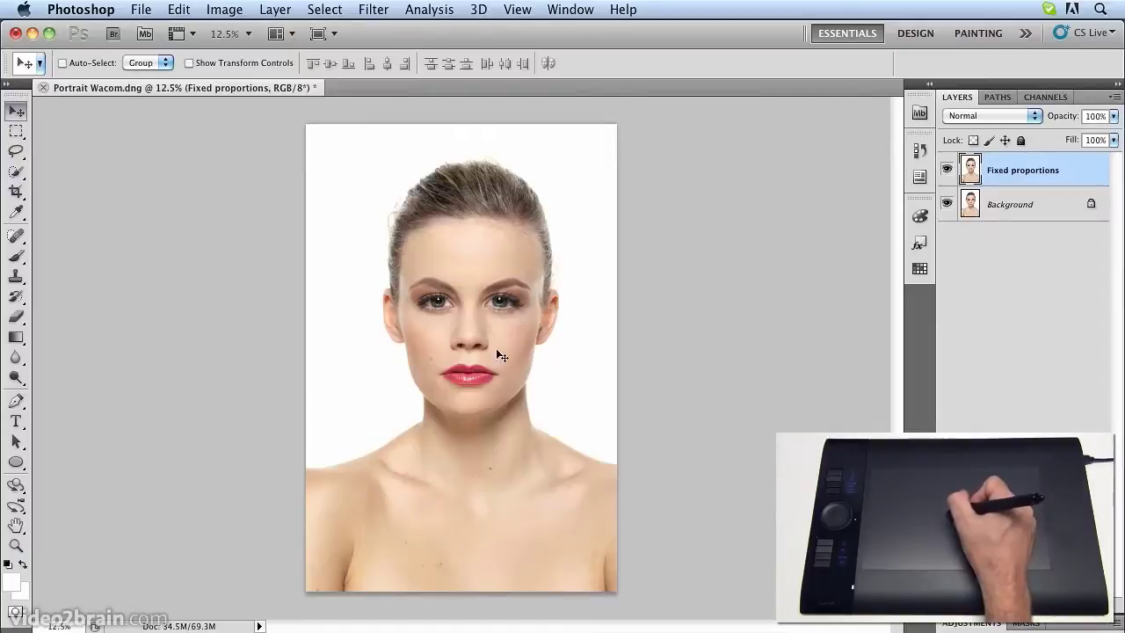
pyautogui.click(947, 168)
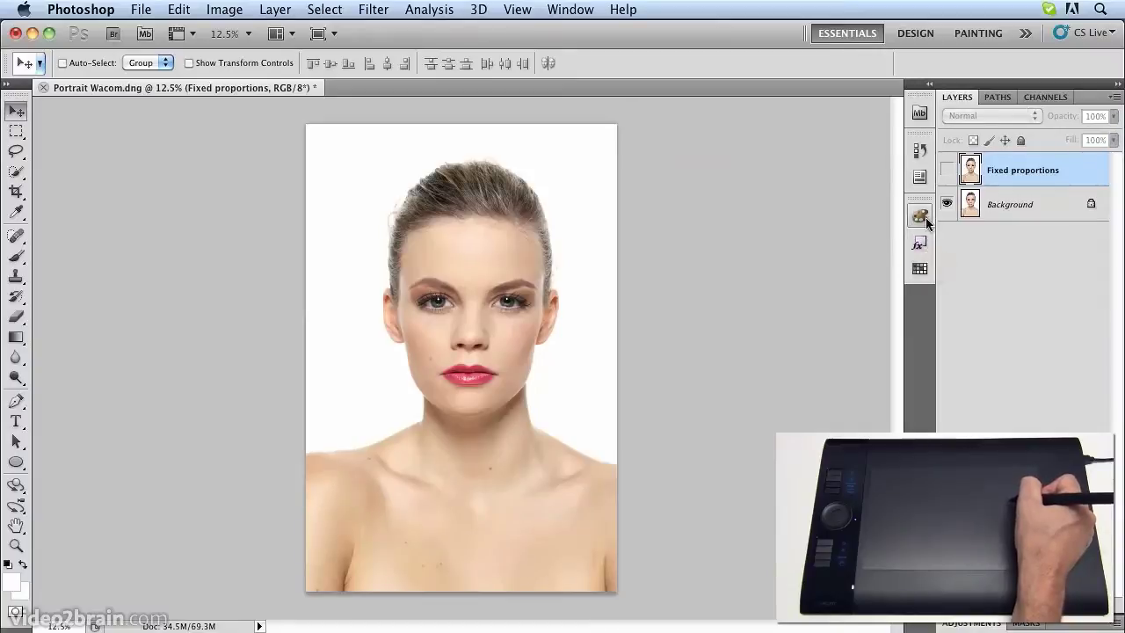
pyautogui.click(946, 168)
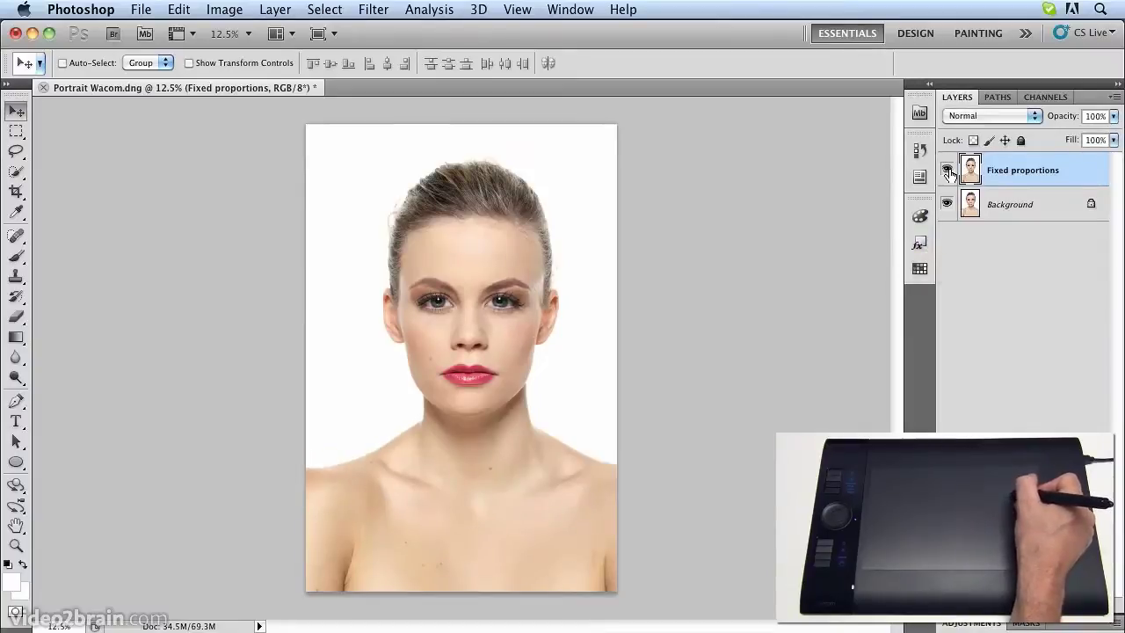